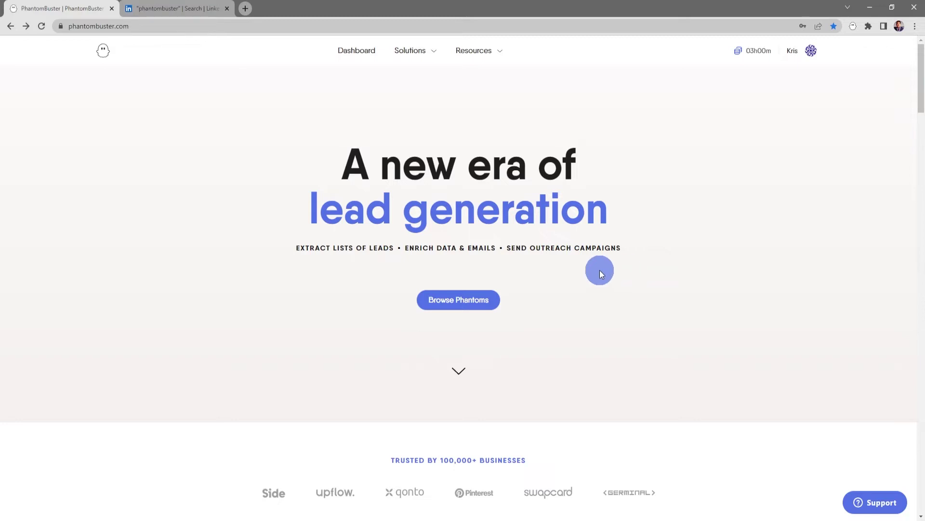
Step: Open the PhantomBuster Store from the home page via Browse Phantoms
{"action": "left_click", "coordinate": [463, 301]}
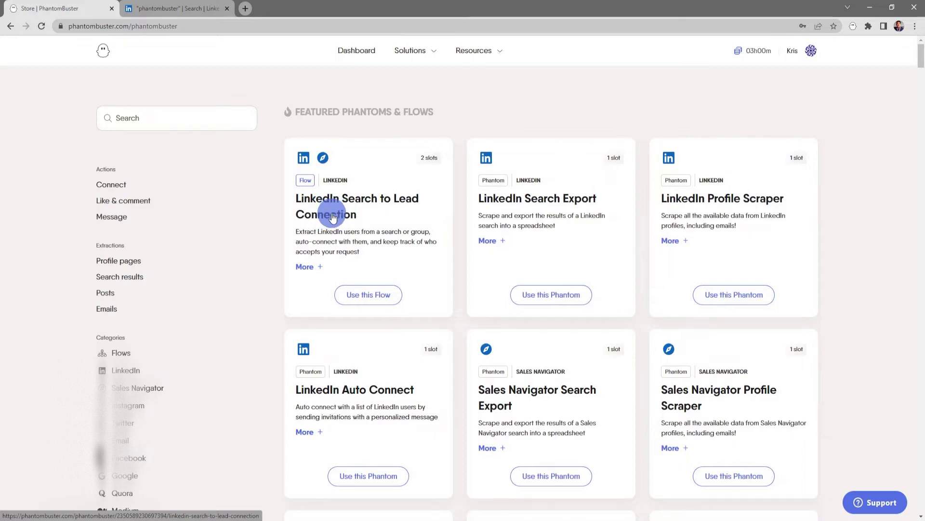
Step: Open the LinkedIn Search to Lead Connection flow page and review its overview and tutorial
{"action": "left_click", "coordinate": [333, 216]}
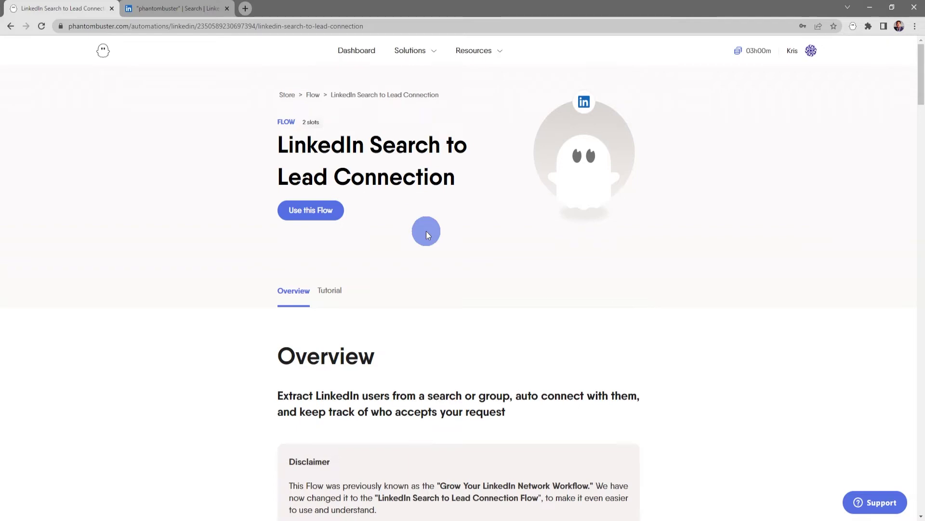
{"action": "scroll", "coordinate": [439, 243], "scroll_direction": "down", "scroll_amount": 7}
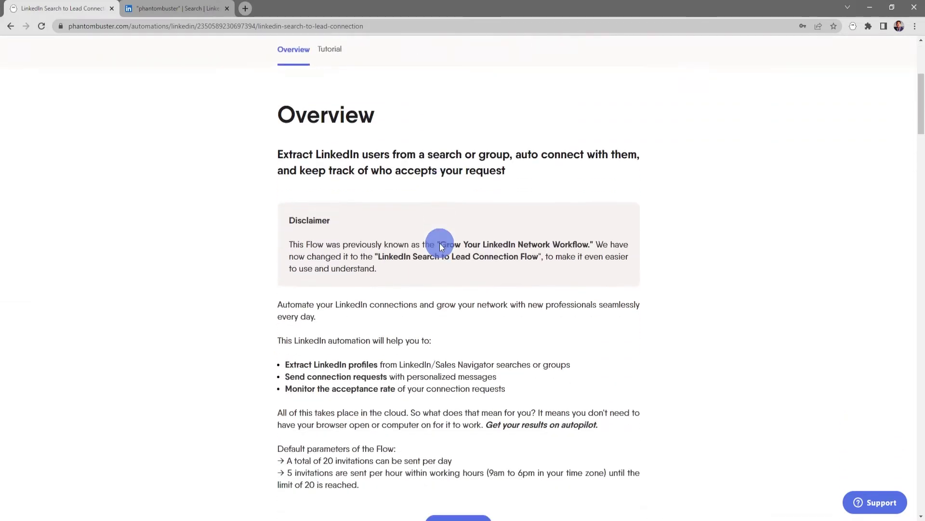
{"action": "scroll", "coordinate": [438, 243], "scroll_direction": "up", "scroll_amount": 7}
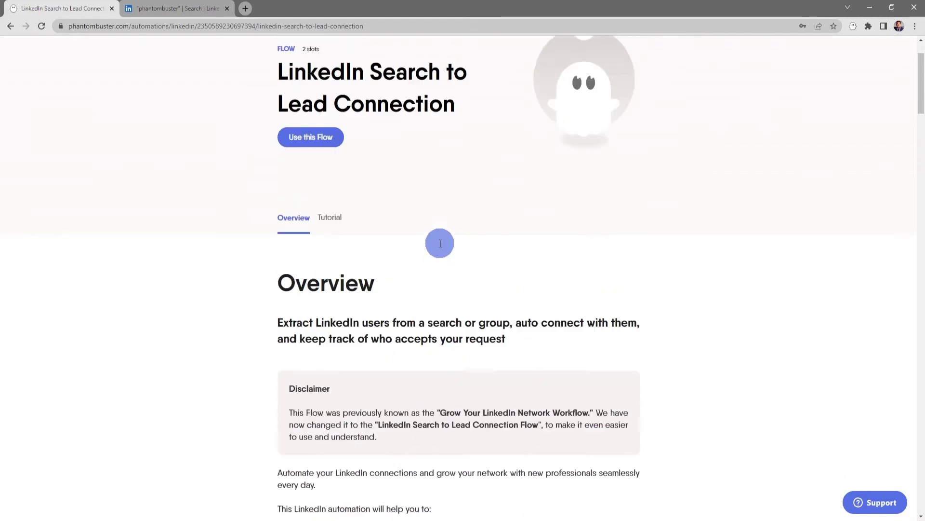
{"action": "left_click", "coordinate": [335, 296]}
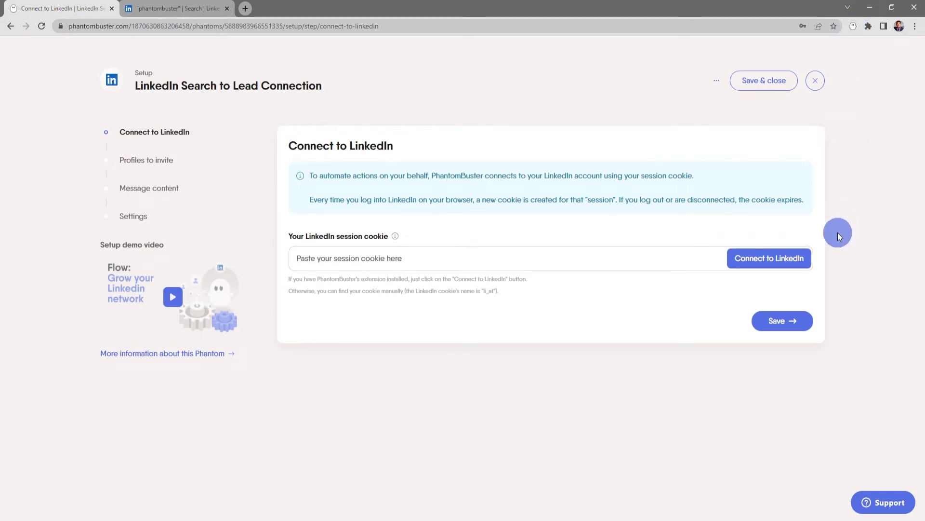
Step: Connect and save the LinkedIn session, keeping Regular LinkedIn Search as the input type
{"action": "left_click", "coordinate": [781, 260]}
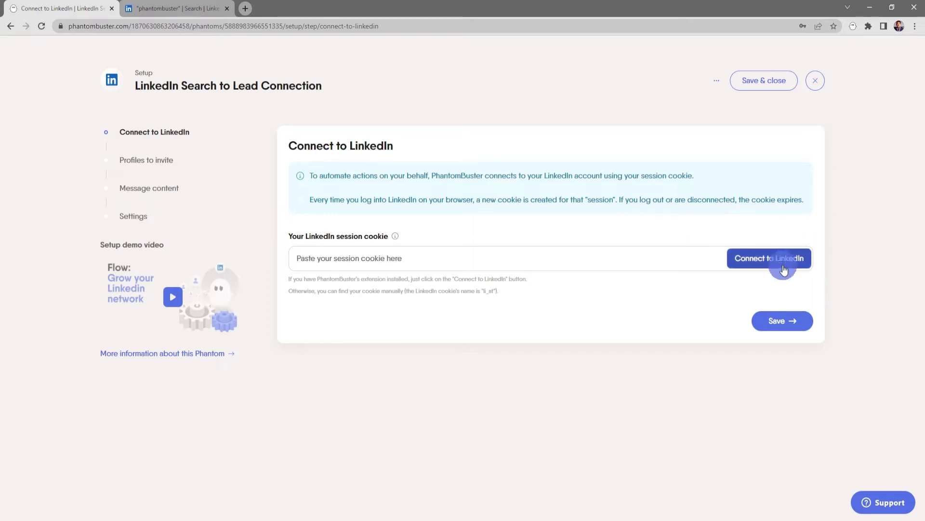
{"action": "left_click", "coordinate": [780, 321]}
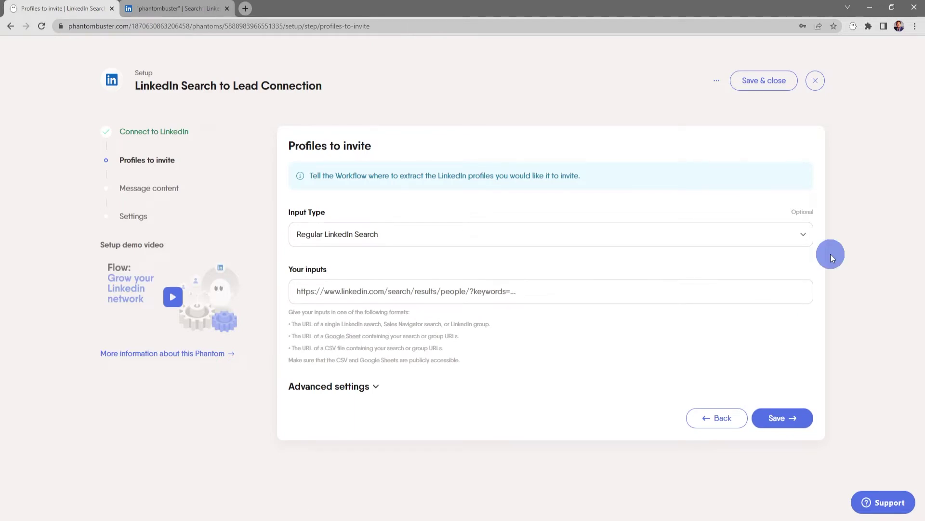
{"action": "left_click", "coordinate": [809, 240]}
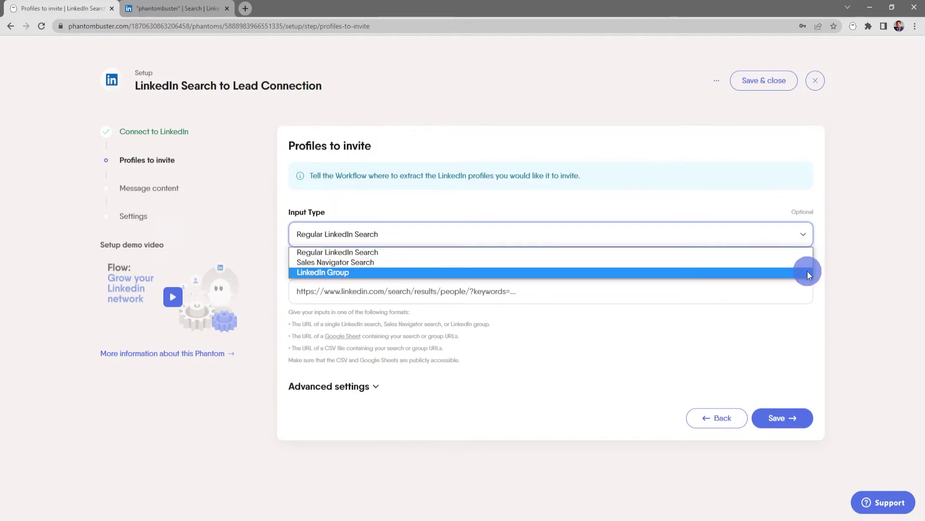
{"action": "left_click", "coordinate": [818, 315]}
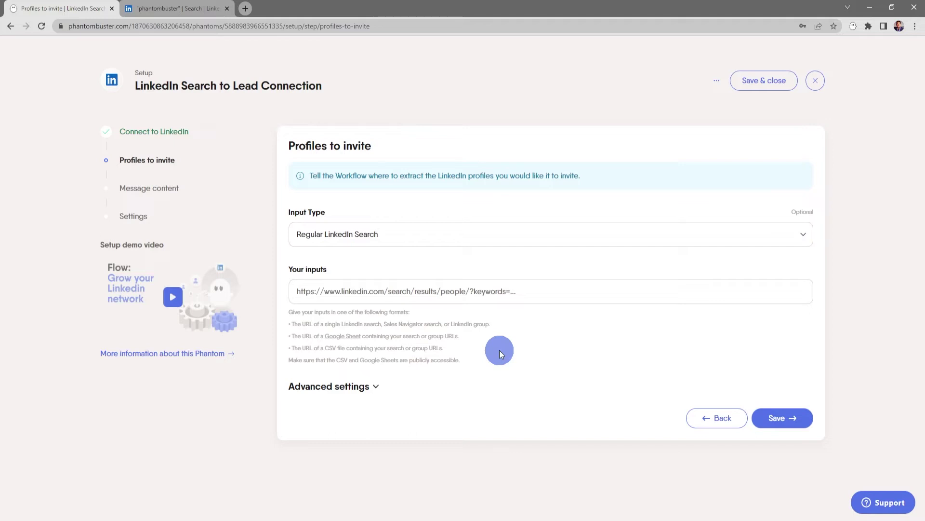
Step: Copy the 'phantombuster' LinkedIn people search URL filtered to 2nd and 3rd+ connections
{"action": "left_click", "coordinate": [176, 9]}
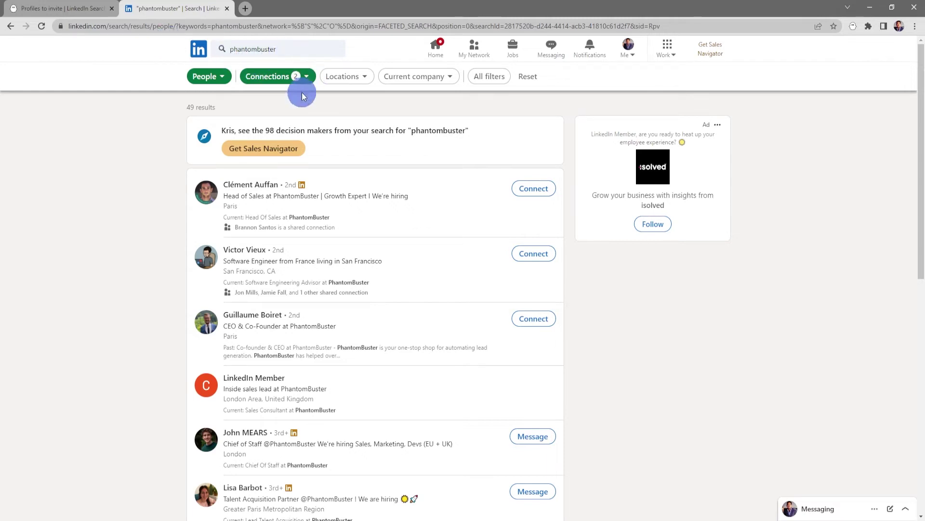
{"action": "left_click", "coordinate": [307, 77]}
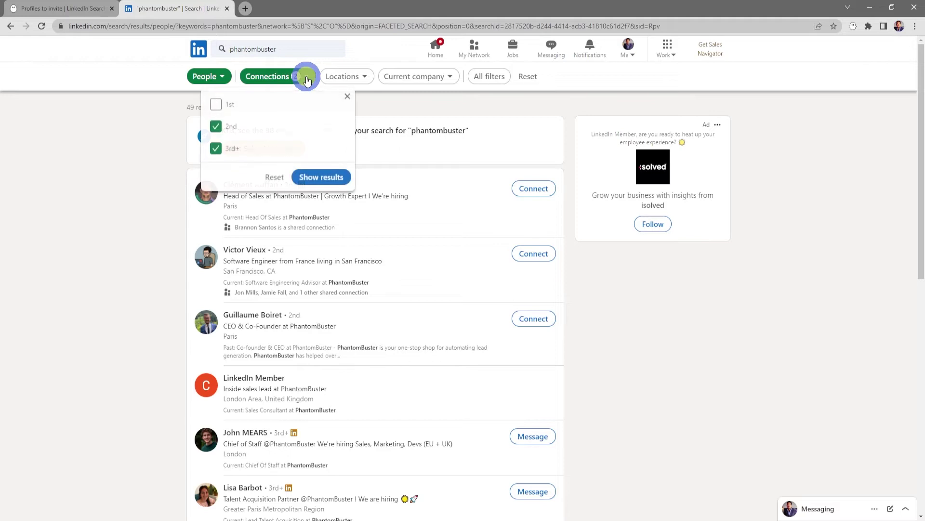
{"action": "left_click", "coordinate": [381, 107]}
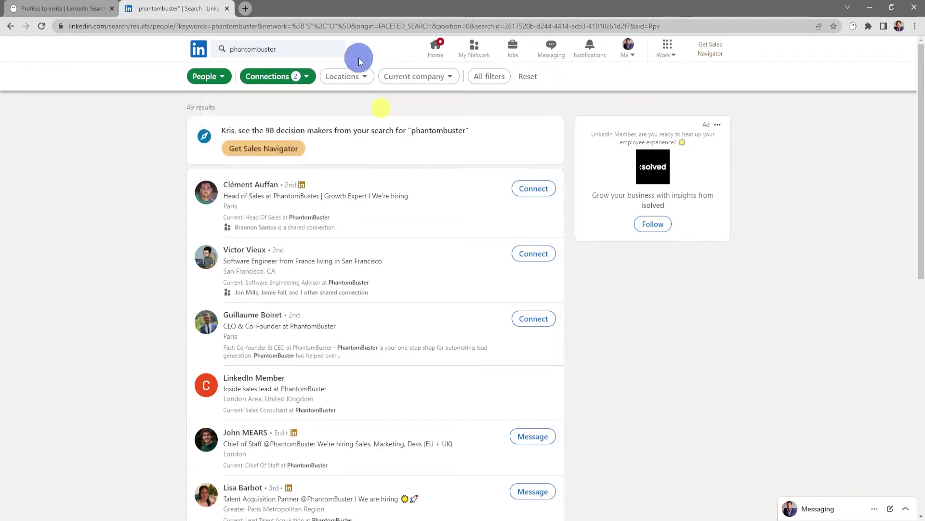
{"action": "left_click", "coordinate": [351, 27]}
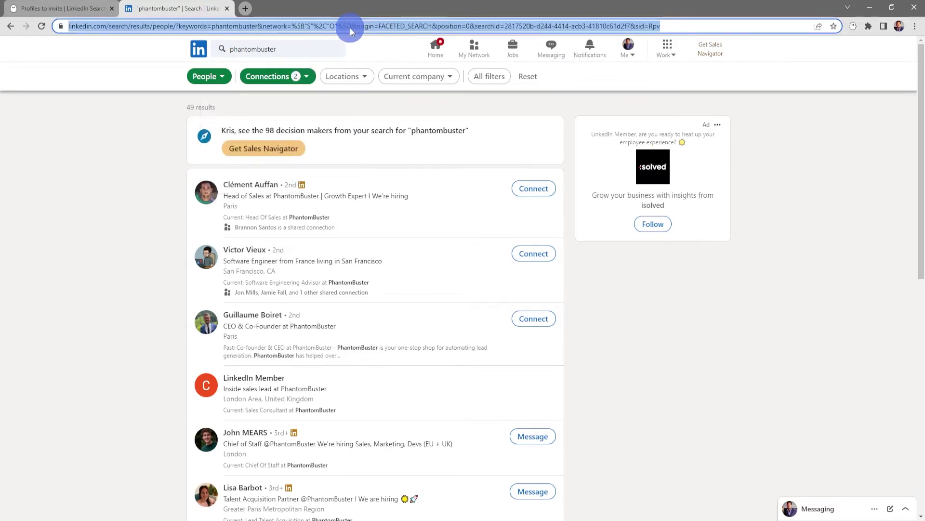
{"action": "right_click", "coordinate": [350, 29]}
{"action": "left_click", "coordinate": [389, 98]}
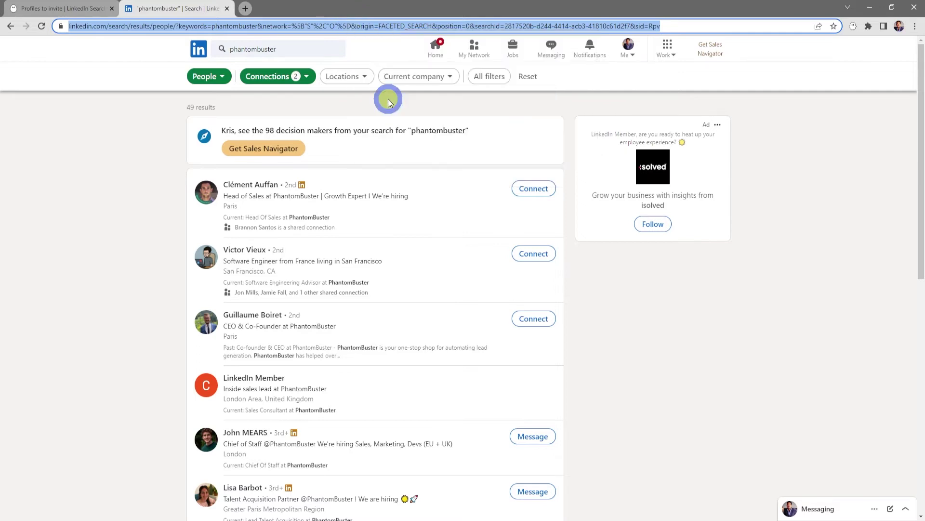
{"action": "left_click", "coordinate": [56, 8]}
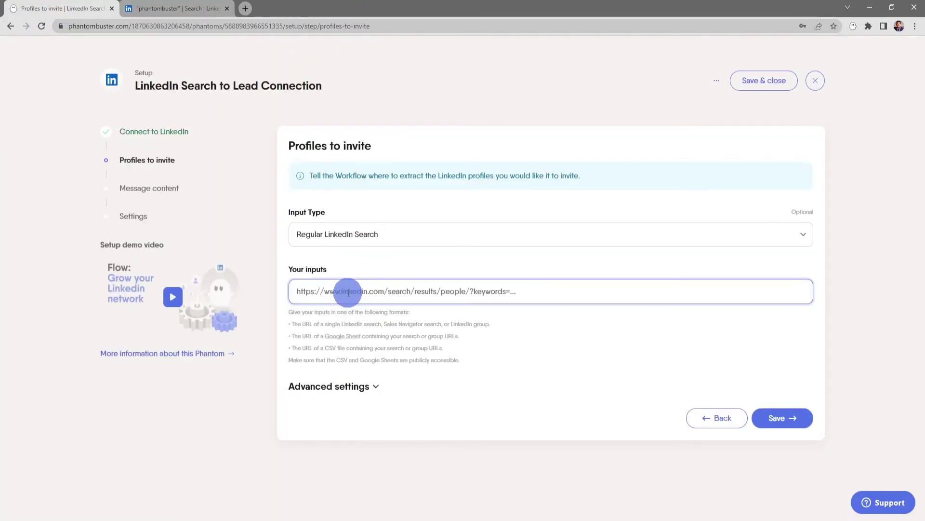
Step: Paste the copied LinkedIn search URL into the Your inputs field
{"action": "left_click", "coordinate": [303, 291]}
{"action": "right_click", "coordinate": [303, 291]}
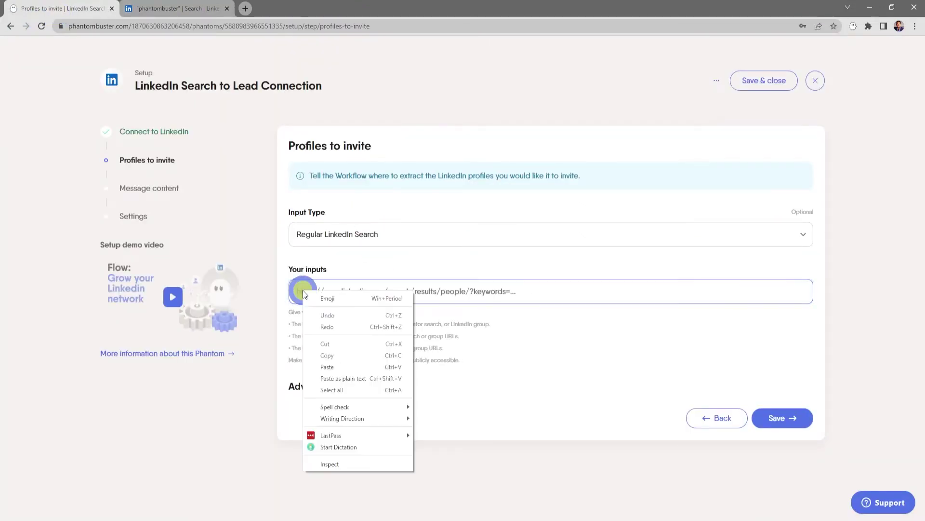
{"action": "left_click", "coordinate": [347, 368]}
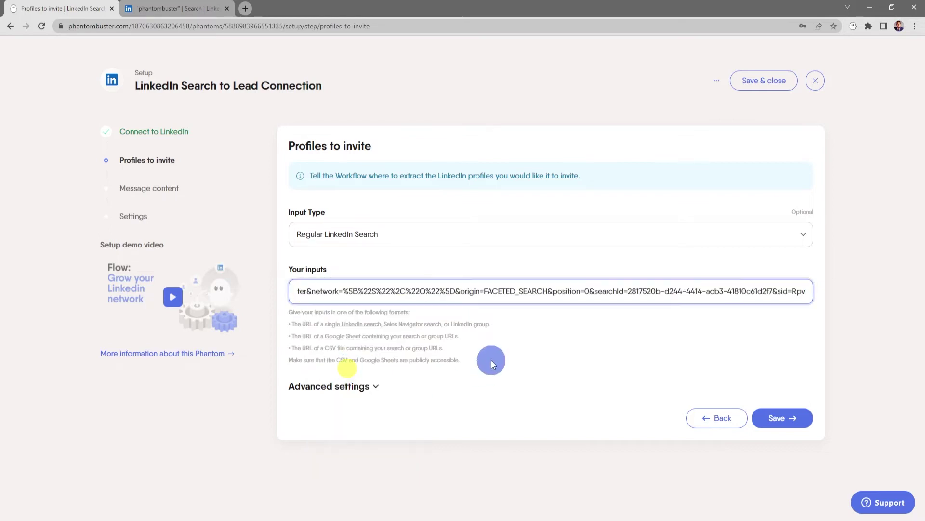
Step: Keep invites per day at 20 in the advanced settings and save the profiles step
{"action": "left_click", "coordinate": [377, 386]}
{"action": "scroll", "coordinate": [468, 387], "scroll_direction": "down", "scroll_amount": 3}
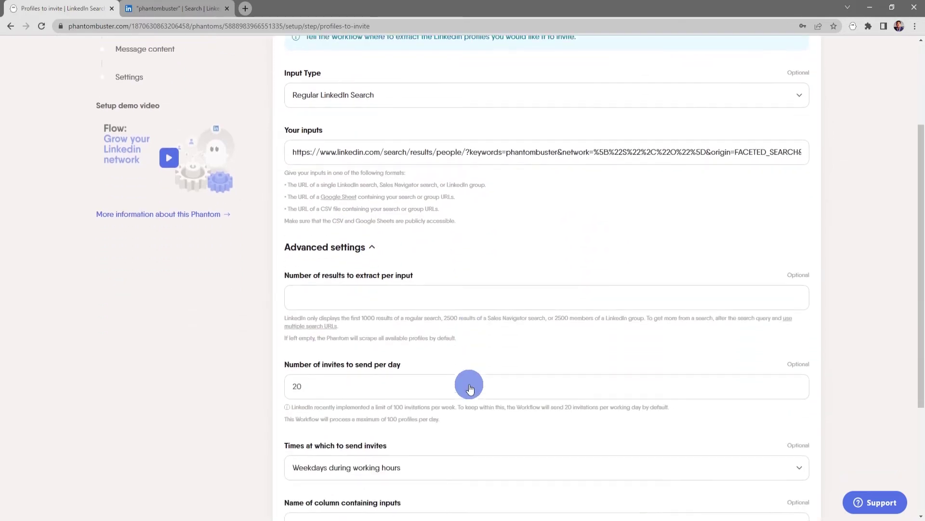
{"action": "left_click", "coordinate": [470, 385]}
{"action": "left_click", "coordinate": [479, 323]}
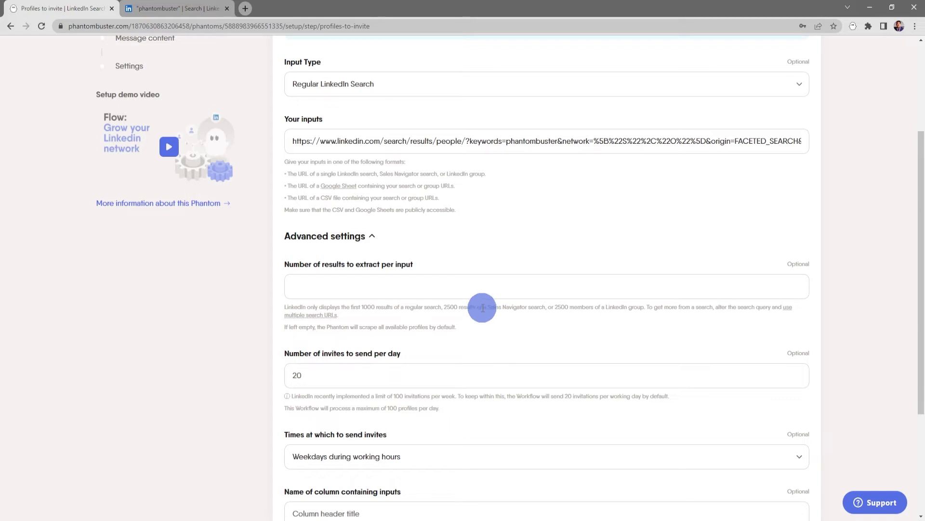
{"action": "scroll", "coordinate": [482, 314], "scroll_direction": "down", "scroll_amount": 1}
{"action": "left_click", "coordinate": [484, 328]}
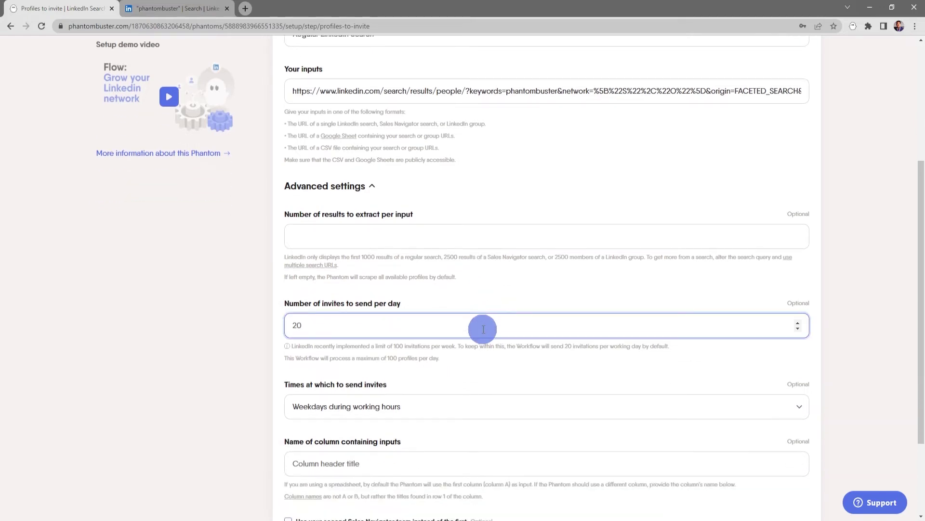
{"action": "scroll", "coordinate": [483, 329], "scroll_direction": "down", "scroll_amount": 1}
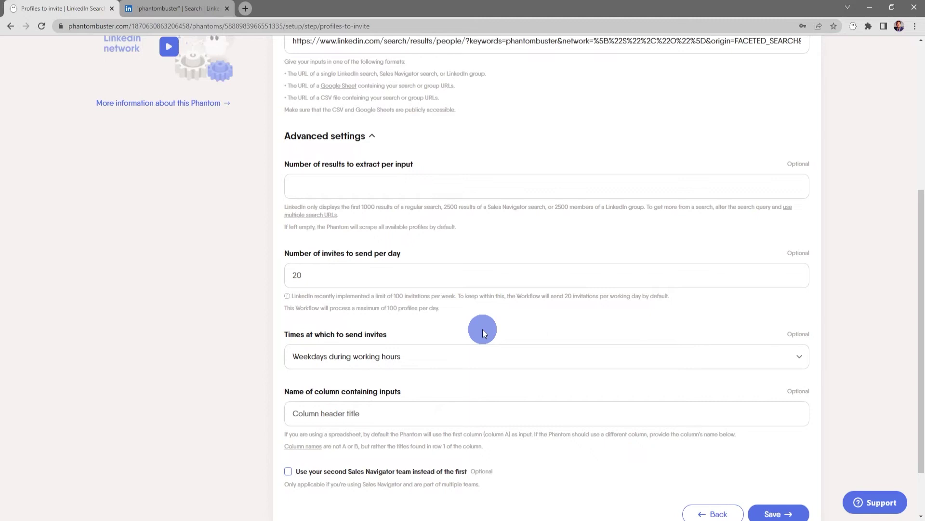
{"action": "scroll", "coordinate": [482, 328], "scroll_direction": "down", "scroll_amount": 1}
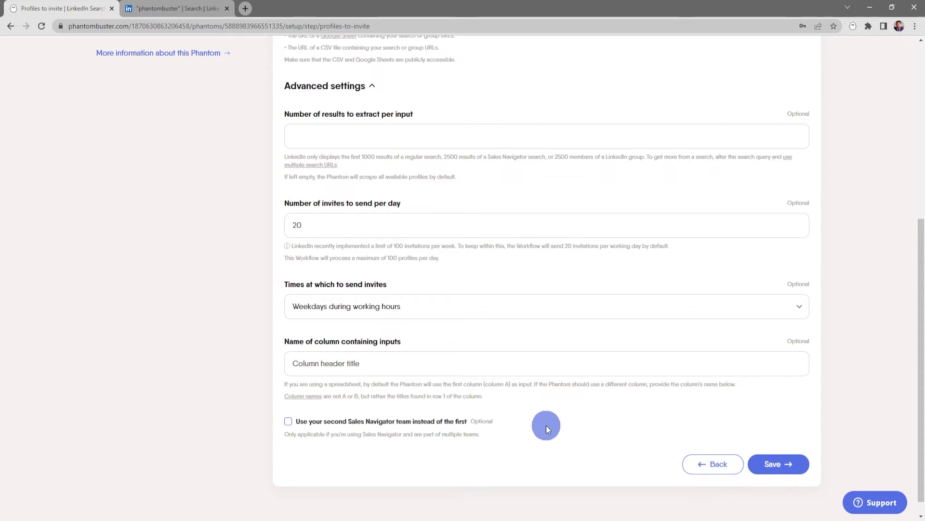
{"action": "left_click", "coordinate": [777, 464]}
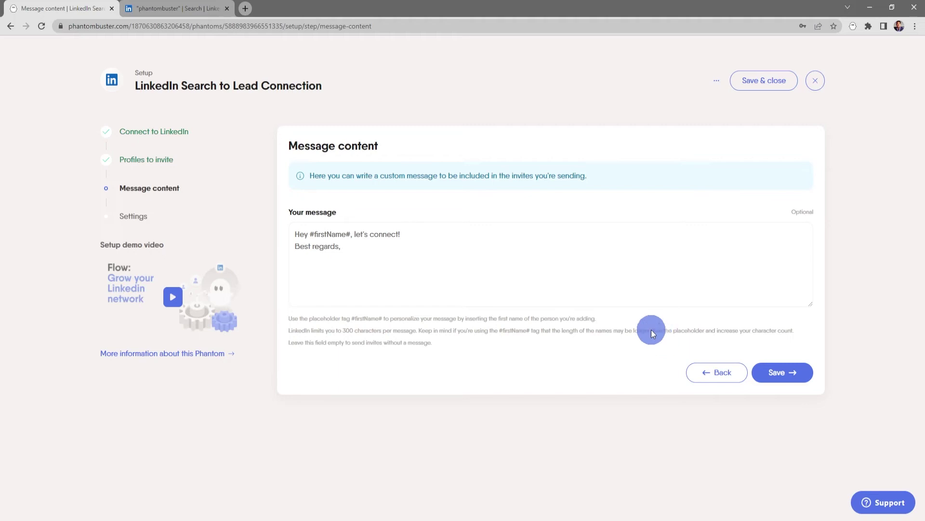
Step: Copy the drafted invite message from Notepad
{"action": "left_click", "coordinate": [574, 278]}
{"action": "left_click", "coordinate": [571, 520]}
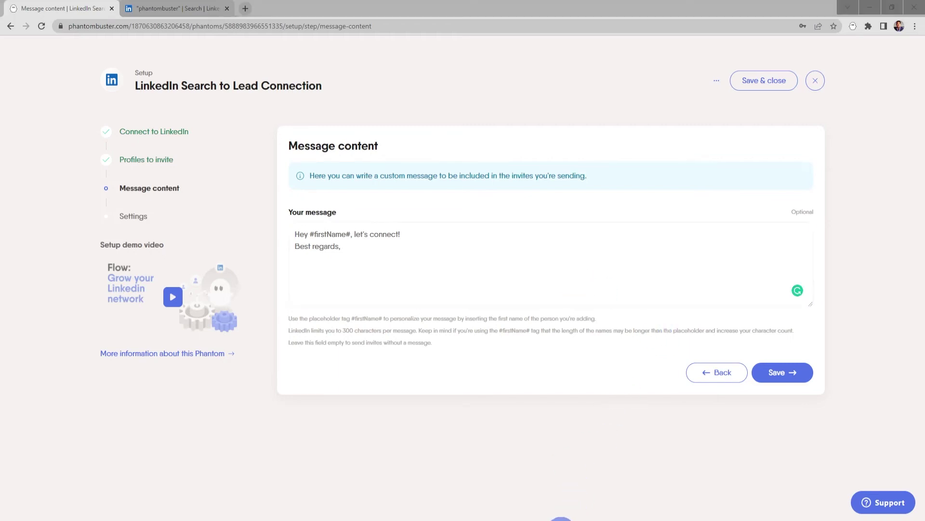
{"action": "left_click_drag", "start_coordinate": [116, 127], "coordinate": [88, 88]}
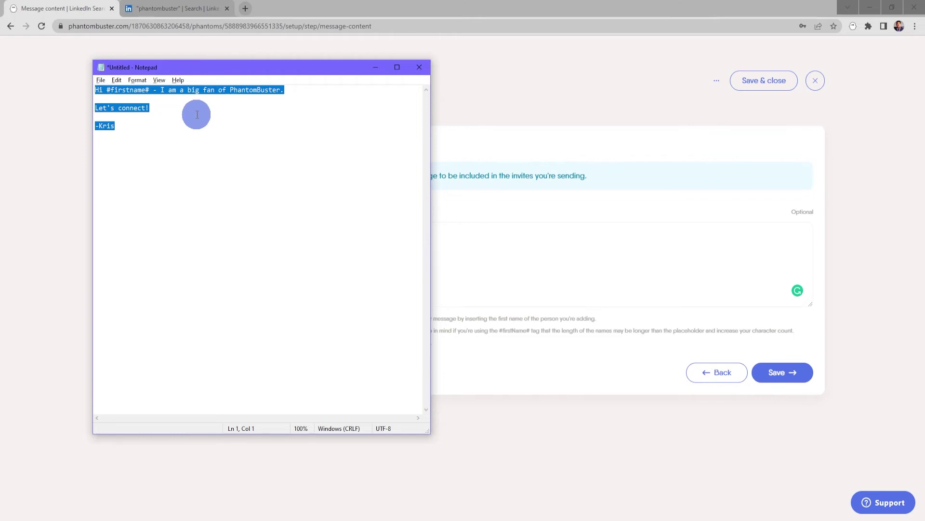
{"action": "right_click", "coordinate": [173, 94]}
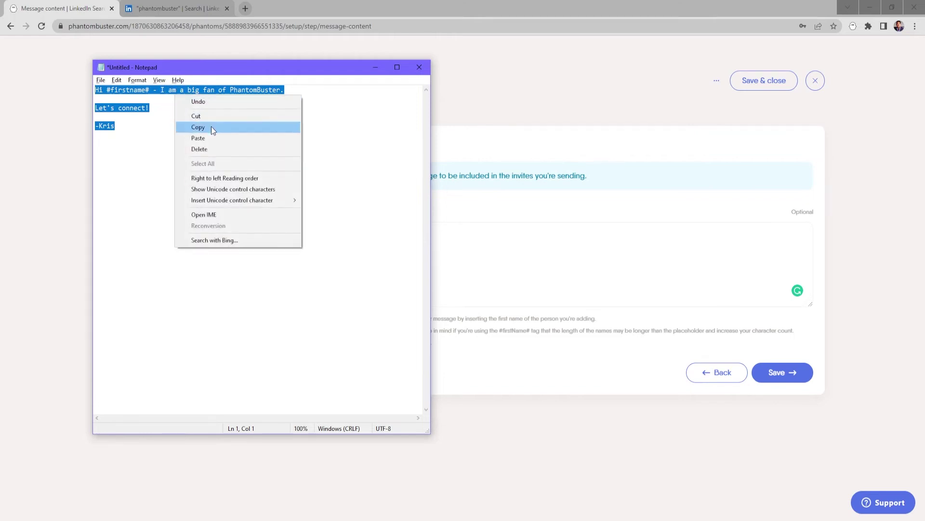
{"action": "left_click", "coordinate": [210, 128]}
Step: Paste the draft into Your message, verify the #firstname# tag, and save
{"action": "left_click", "coordinate": [375, 65]}
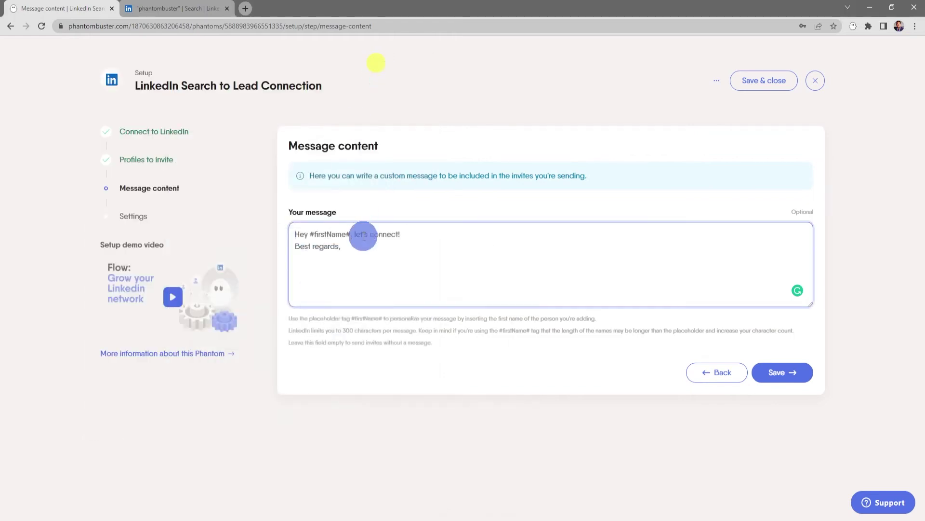
{"action": "right_click", "coordinate": [301, 234]}
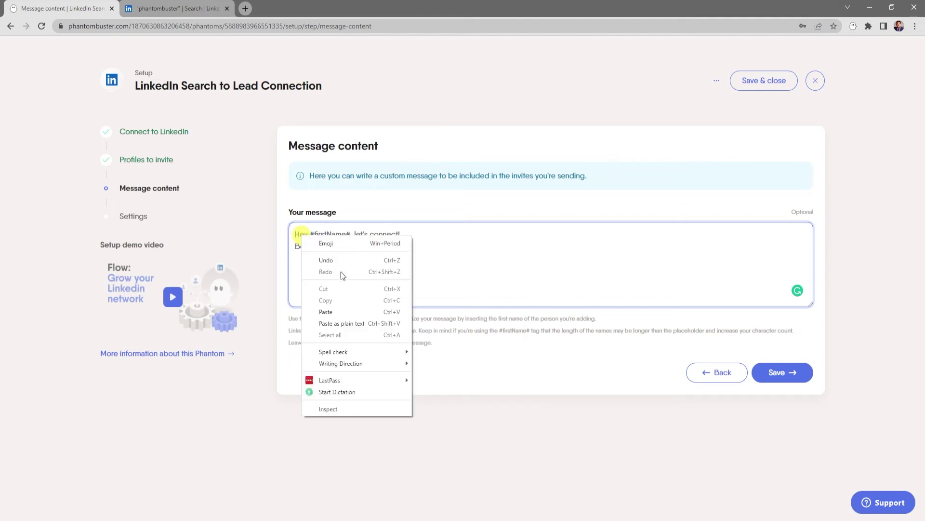
{"action": "left_click", "coordinate": [343, 312]}
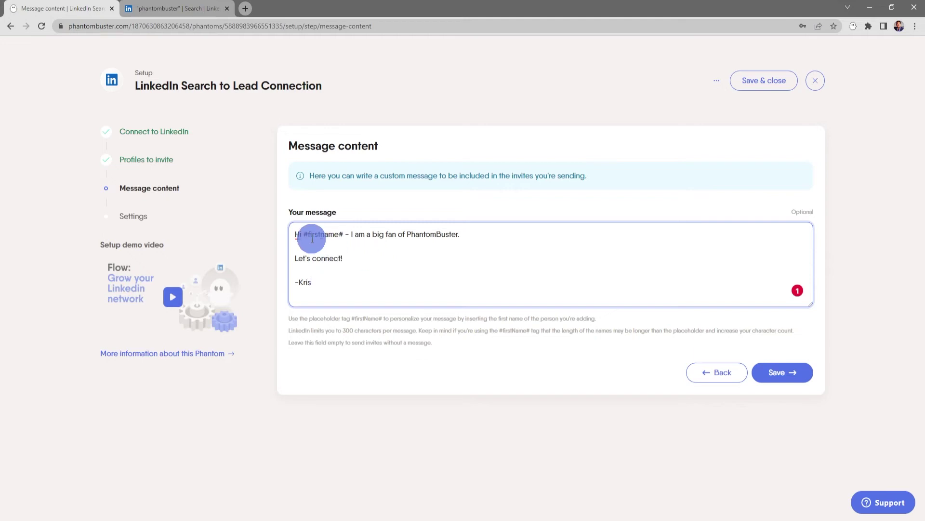
{"action": "left_click_drag", "start_coordinate": [304, 234], "coordinate": [343, 234]}
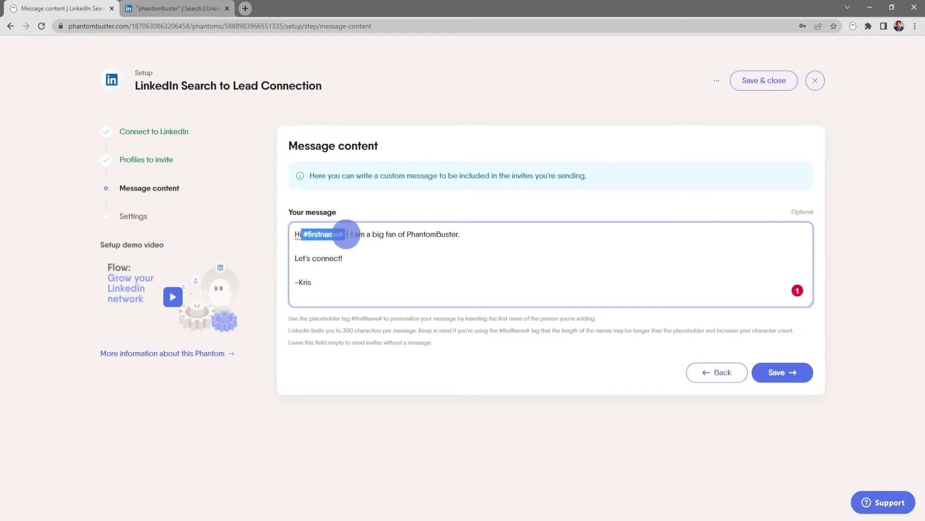
{"action": "left_click", "coordinate": [400, 256]}
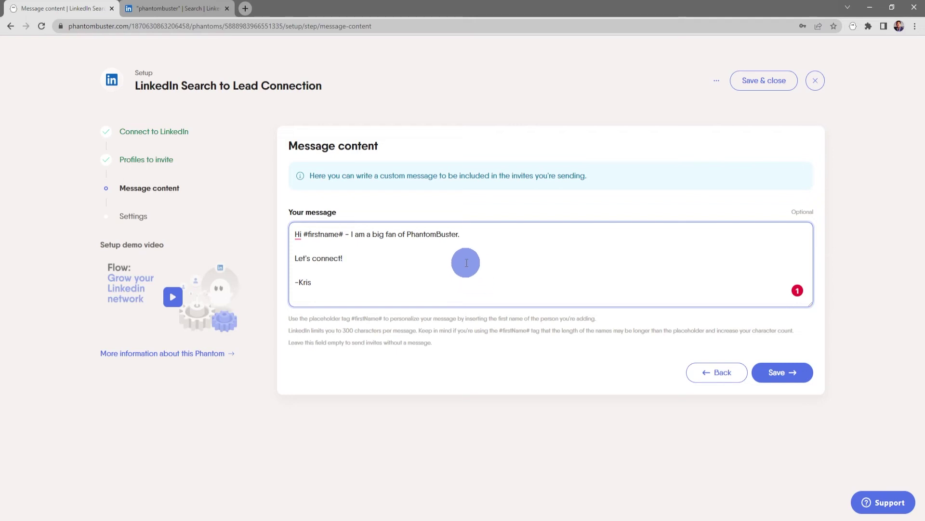
{"action": "left_click", "coordinate": [782, 371]}
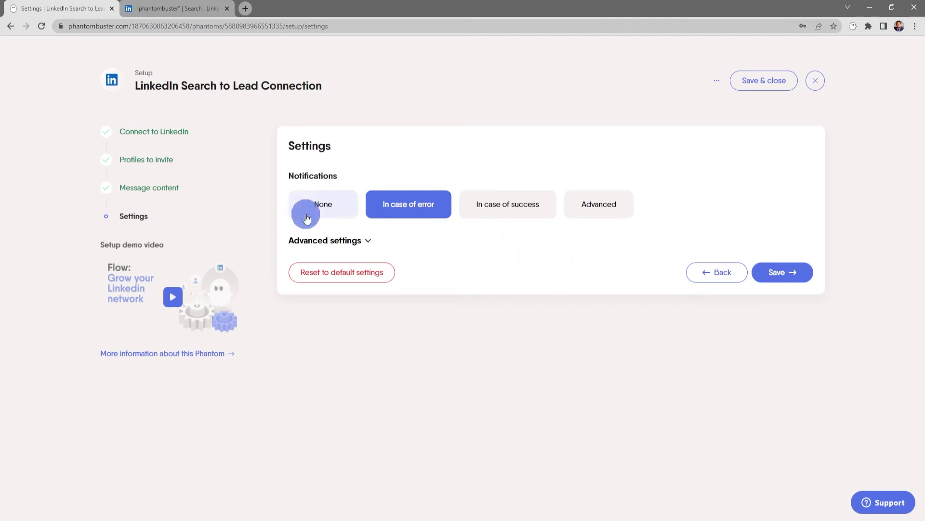
Step: Set the flow's notifications to None
{"action": "left_click", "coordinate": [331, 212]}
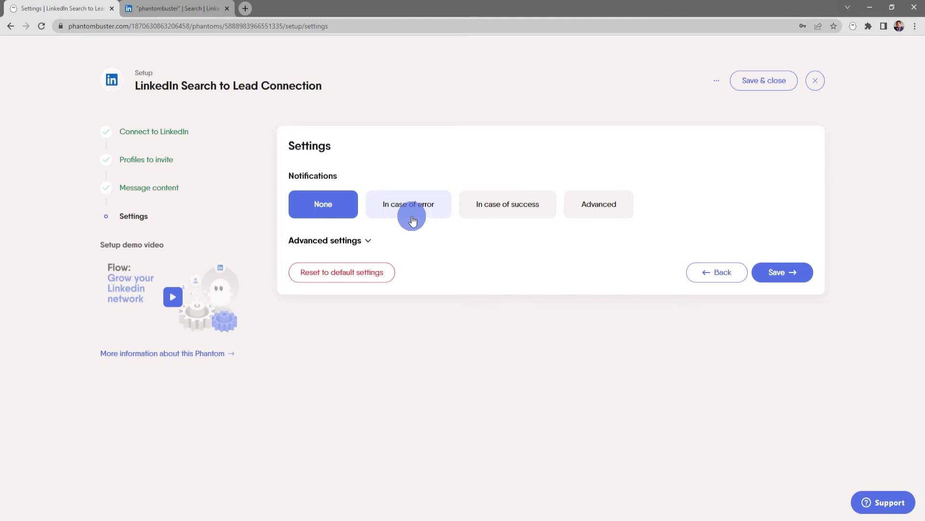
{"action": "left_click", "coordinate": [616, 211]}
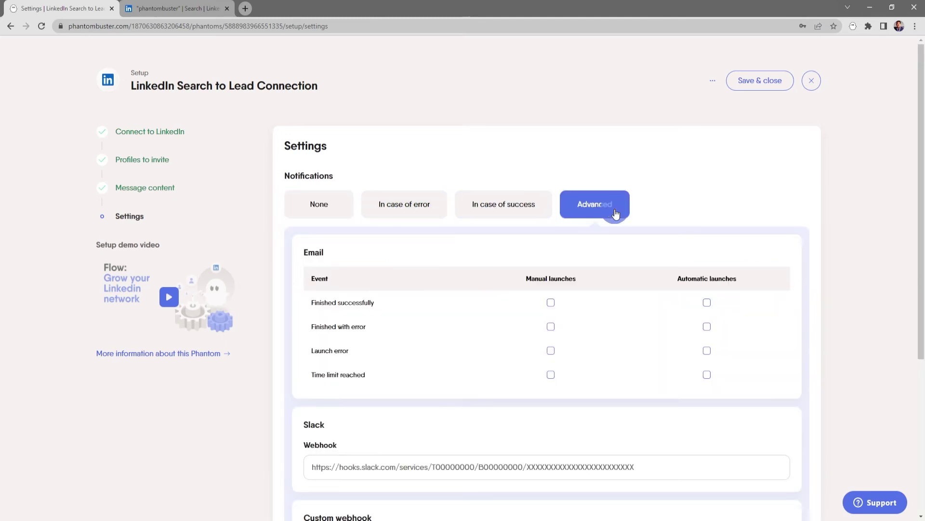
{"action": "left_click", "coordinate": [338, 205]}
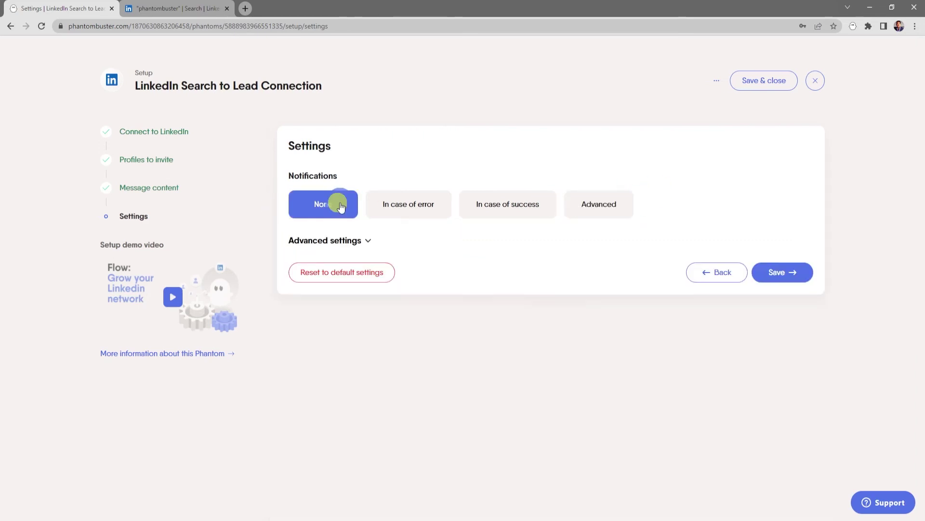
Step: Review the advanced flow settings, collapse them, and save to finish setup
{"action": "left_click", "coordinate": [369, 245]}
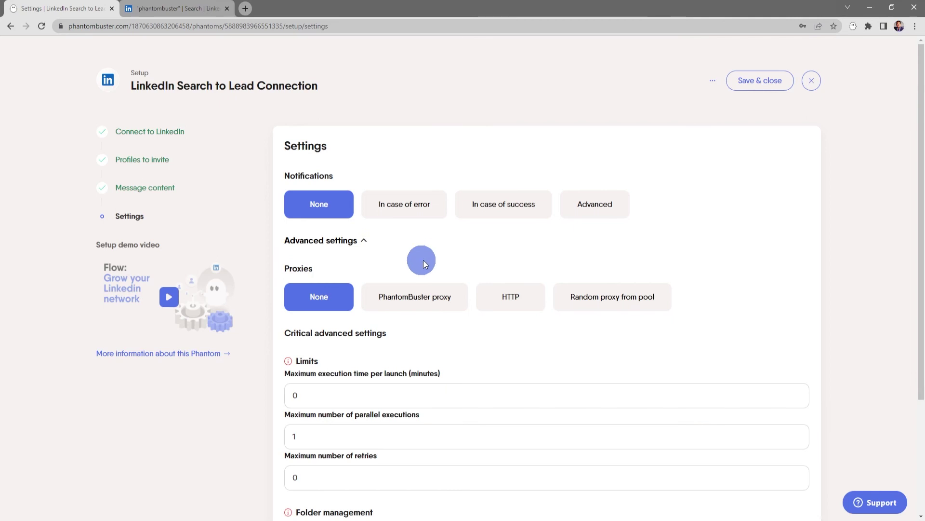
{"action": "scroll", "coordinate": [472, 259], "scroll_direction": "down", "scroll_amount": 2}
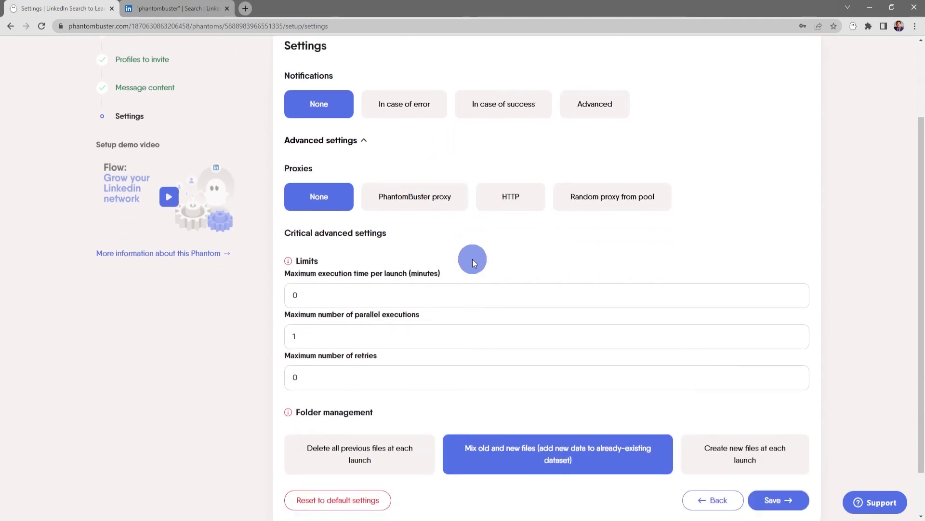
{"action": "scroll", "coordinate": [473, 259], "scroll_direction": "up", "scroll_amount": 2}
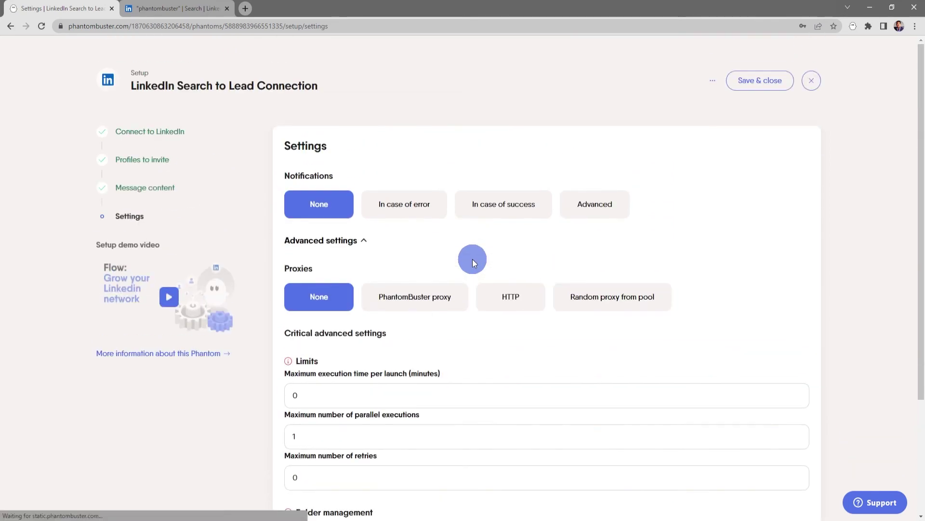
{"action": "left_click", "coordinate": [362, 241]}
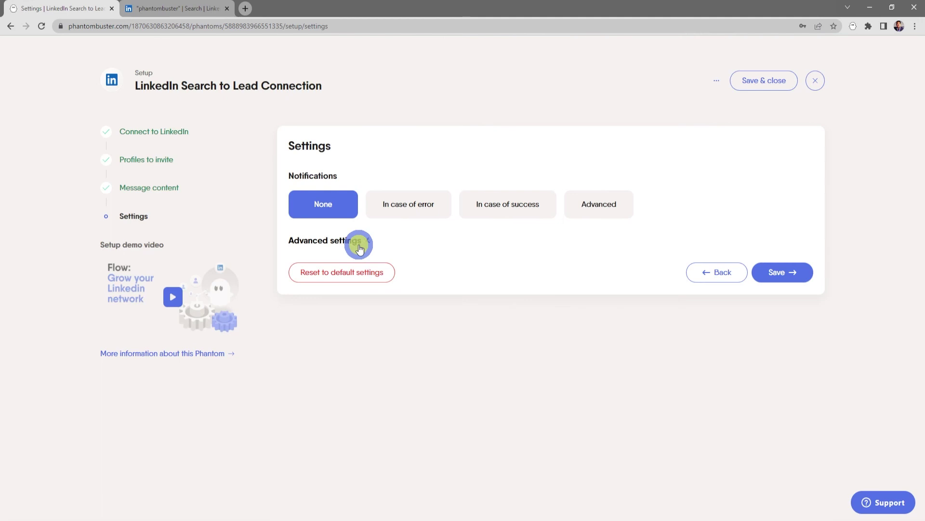
{"action": "left_click", "coordinate": [765, 273]}
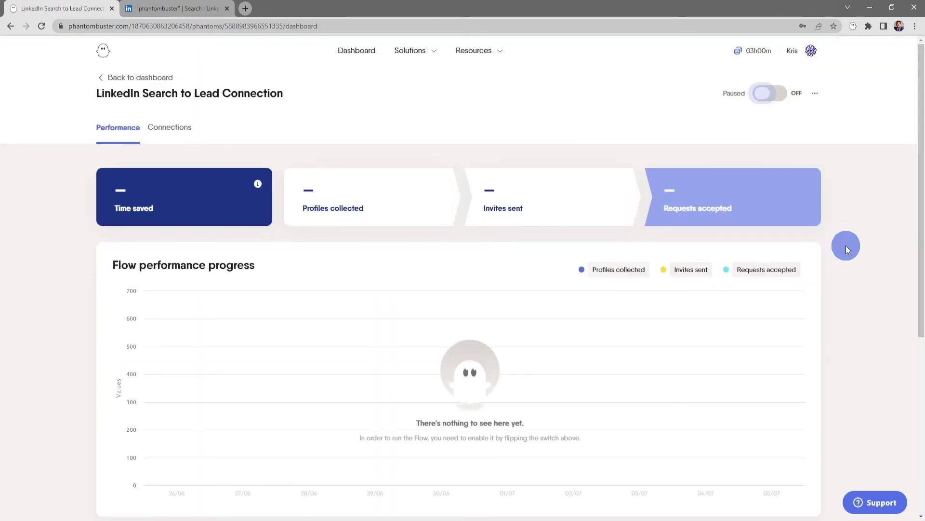
Step: Switch the flow's Paused/OFF toggle to ON
{"action": "left_click", "coordinate": [776, 96]}
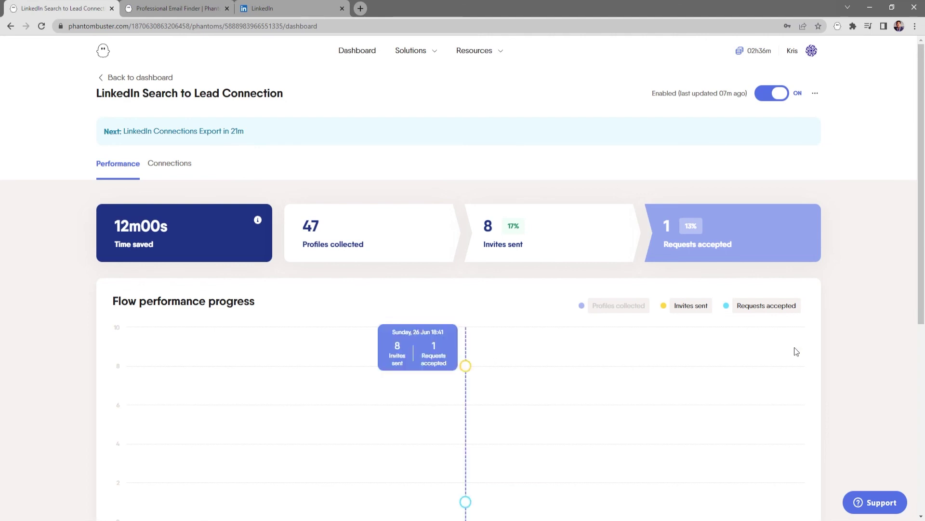
{"action": "mouse_move", "coordinate": [259, 221]}
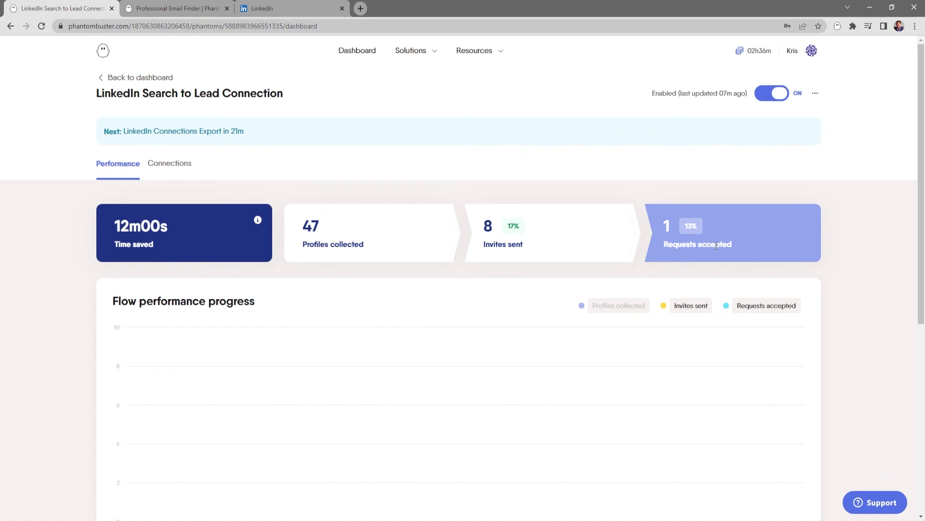
{"action": "left_click", "coordinate": [171, 164]}
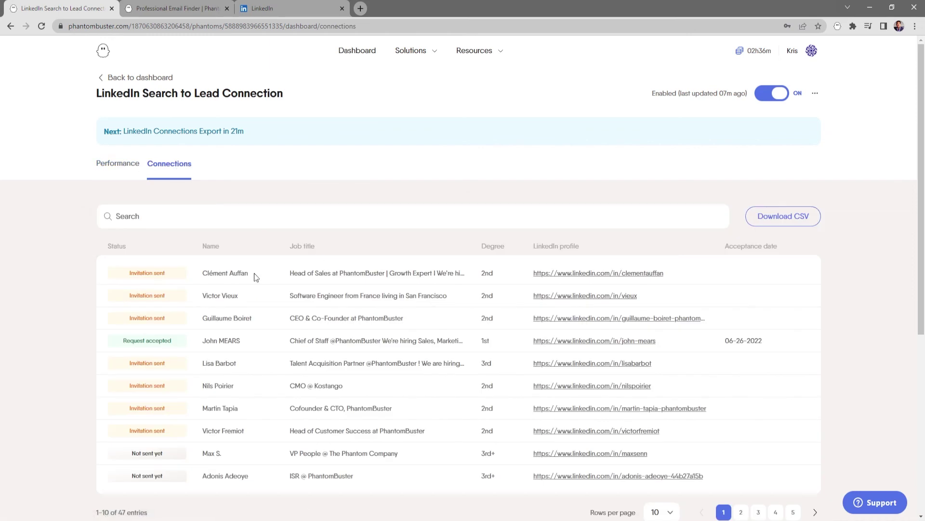